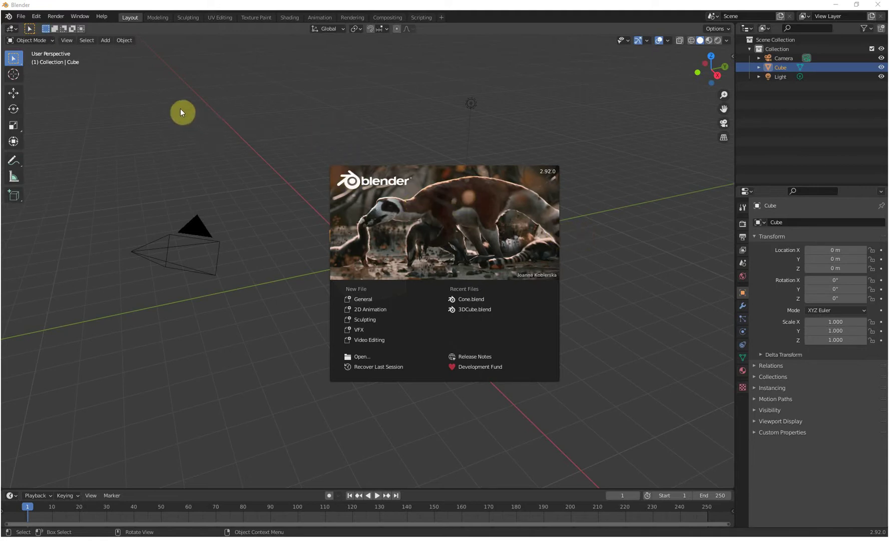
Close the splash screen and delete the default cube, leaving only the camera and light
{"action": "left_click", "coordinate": [174, 120]}
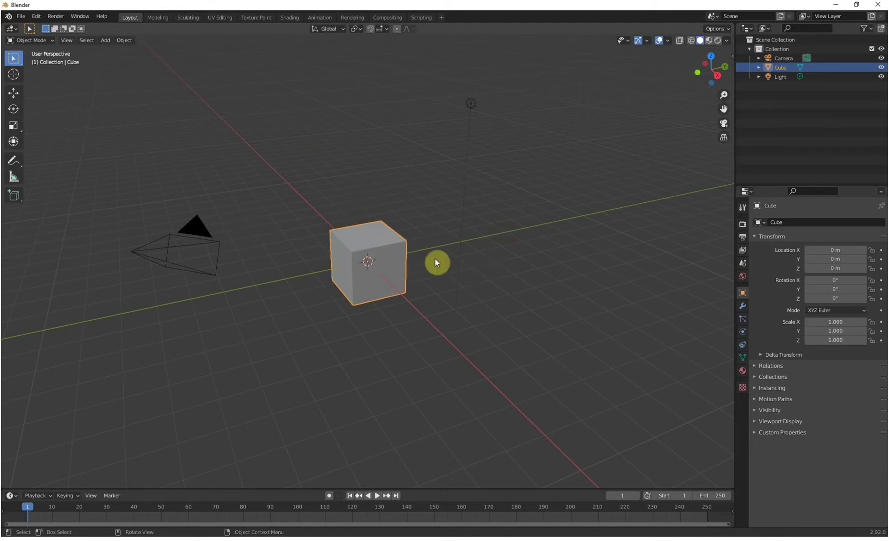
{"action": "mouse_move", "coordinate": [423, 286]}
{"action": "middle_mouse_down"}
{"action": "mouse_move", "coordinate": [425, 302]}
{"action": "mouse_move", "coordinate": [437, 270]}
{"action": "mouse_move", "coordinate": [443, 300]}
{"action": "mouse_move", "coordinate": [440, 289]}
{"action": "mouse_move", "coordinate": [395, 296]}
{"action": "mouse_move", "coordinate": [449, 286]}
{"action": "mouse_move", "coordinate": [419, 281]}
{"action": "mouse_move", "coordinate": [460, 291]}
{"action": "mouse_move", "coordinate": [439, 292]}
{"action": "middle_mouse_up"}
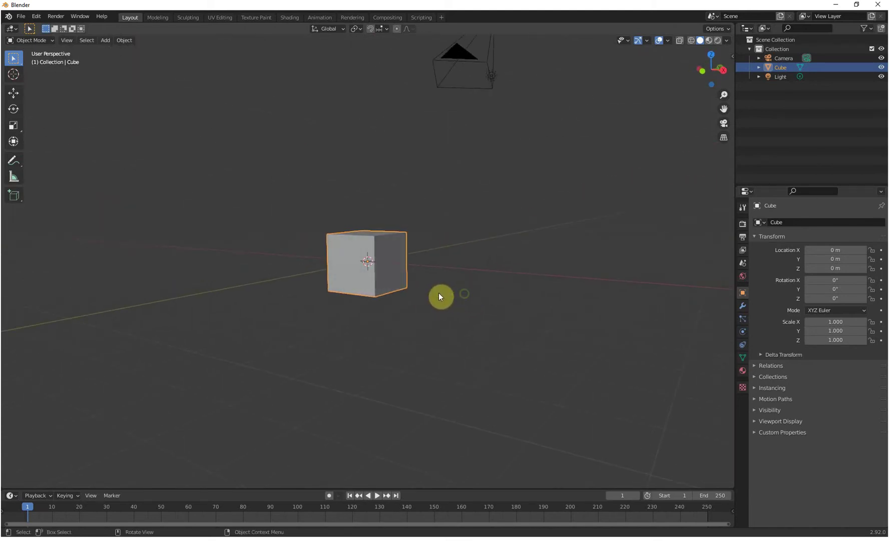
{"action": "scroll", "coordinate": [438, 292], "scroll_direction": "up", "scroll_amount": 2}
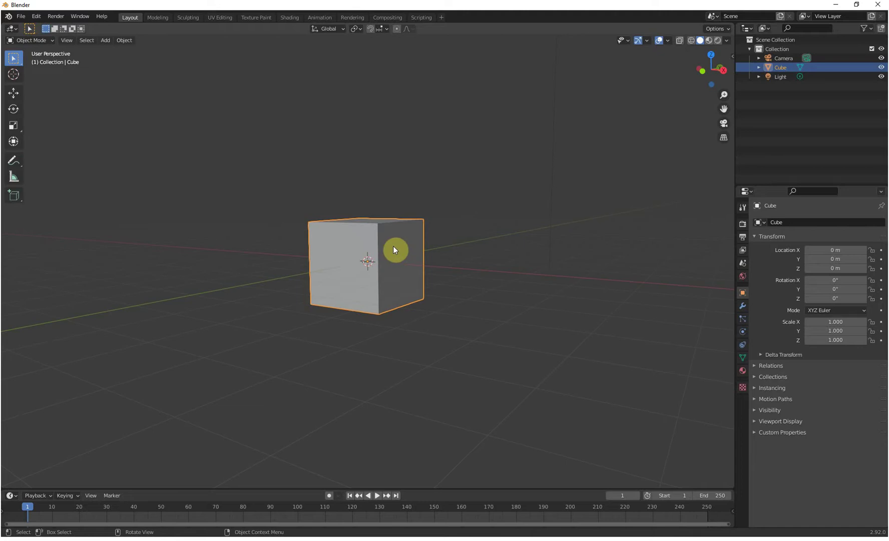
{"action": "key", "text": "Delete"}
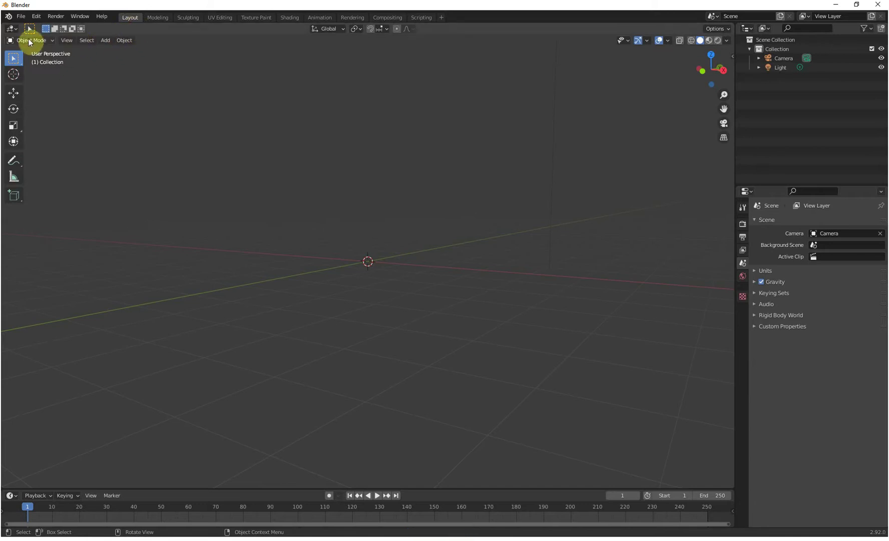
Add a cone mesh at the world origin from the Add > Mesh menu
{"action": "left_click", "coordinate": [105, 41]}
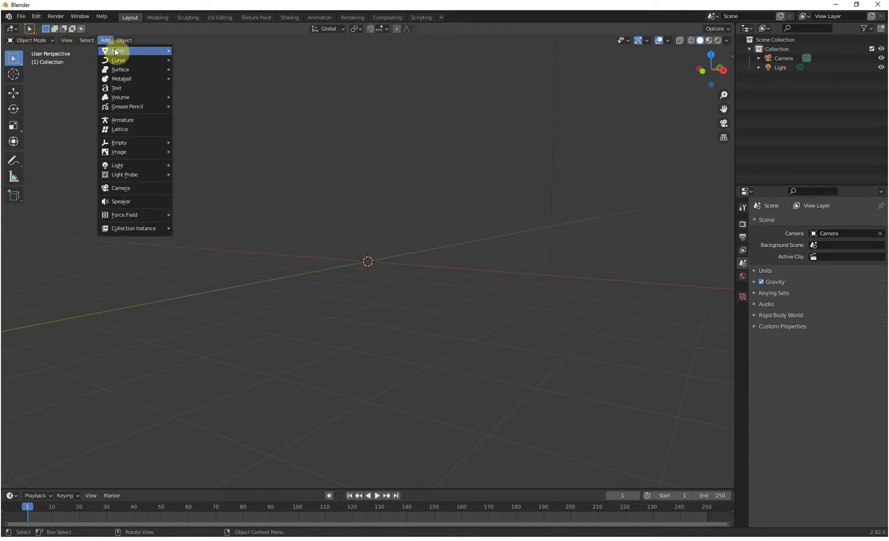
{"action": "mouse_move", "coordinate": [116, 51]}
{"action": "left_click", "coordinate": [187, 107]}
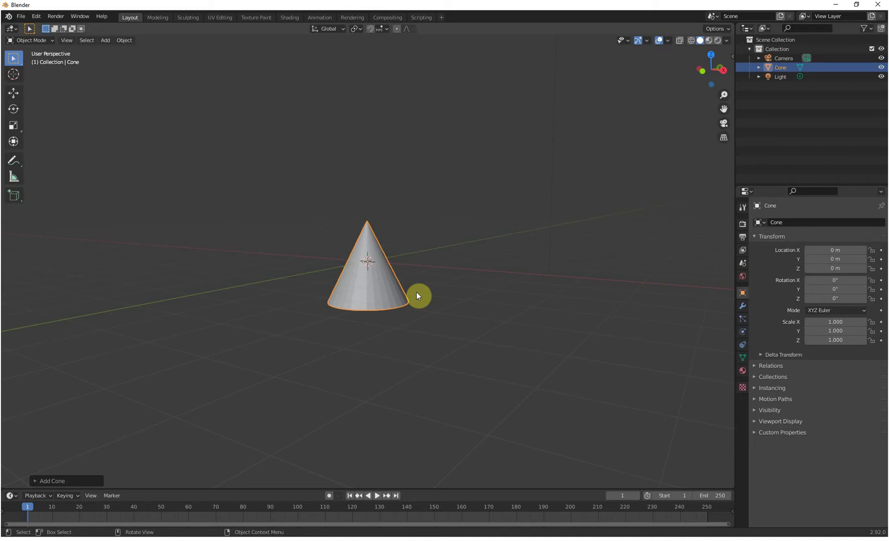
Set the cone's Scale X, Y and Z to 15 in the Transform panel
{"action": "left_click", "coordinate": [846, 323]}
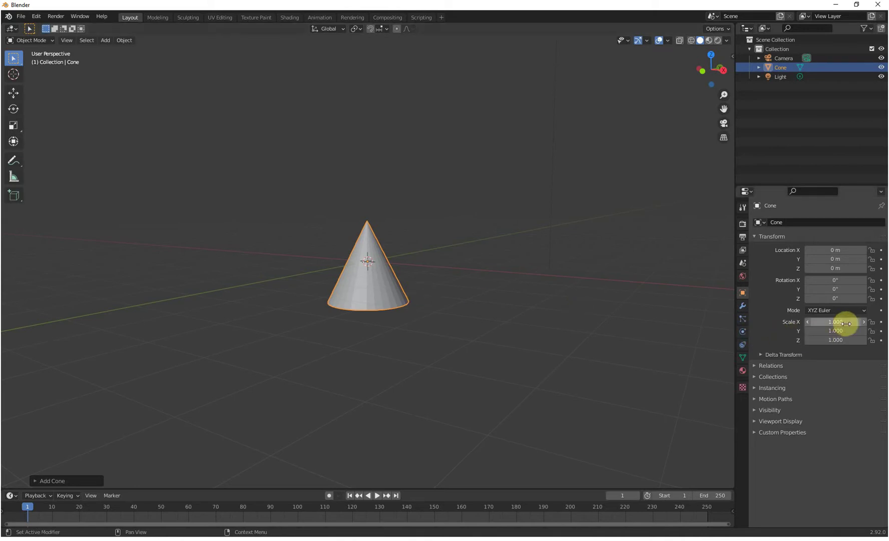
{"action": "type", "text": "1.0"}
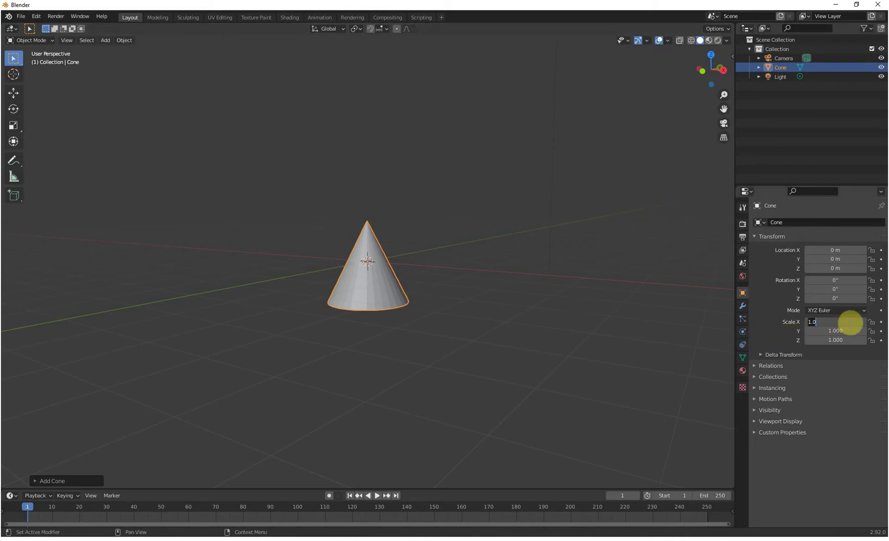
{"action": "type", "text": "15"}
{"action": "key", "text": "Return"}
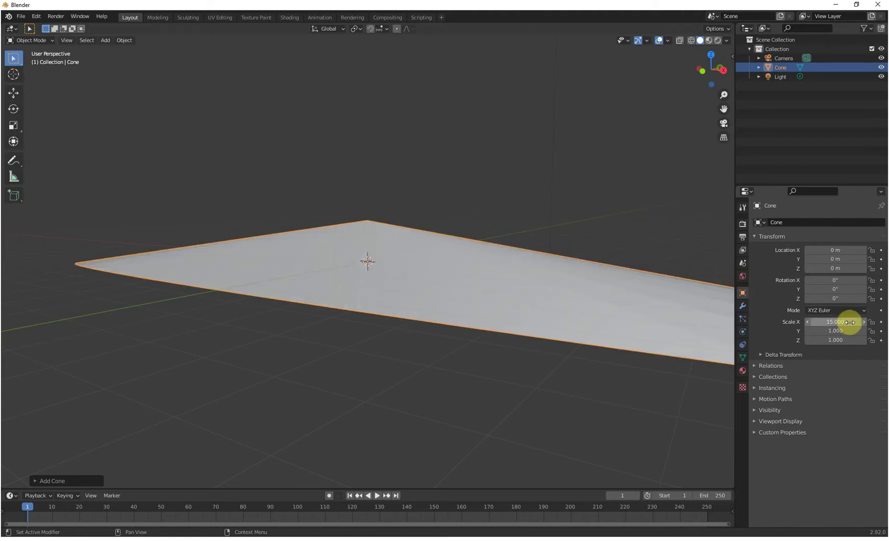
{"action": "left_click", "coordinate": [847, 331]}
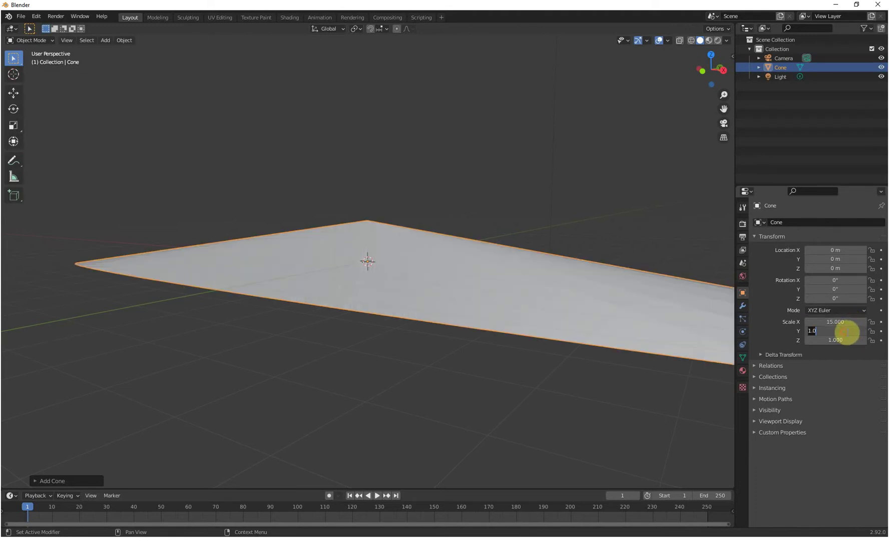
{"action": "key", "text": "BackSpace"}
{"action": "type", "text": "15"}
{"action": "key", "text": "Return"}
{"action": "left_click", "coordinate": [844, 341]}
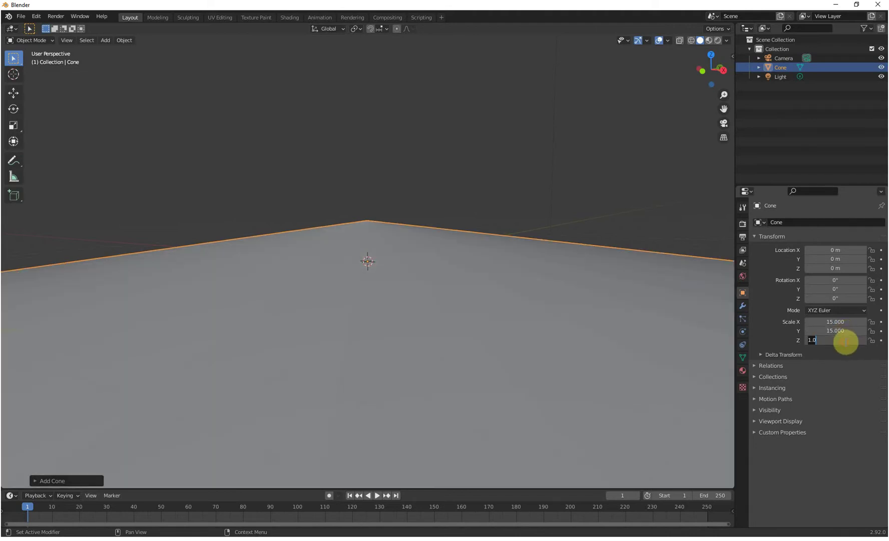
{"action": "key", "text": "BackSpace"}
{"action": "type", "text": "15"}
{"action": "key", "text": "Return"}
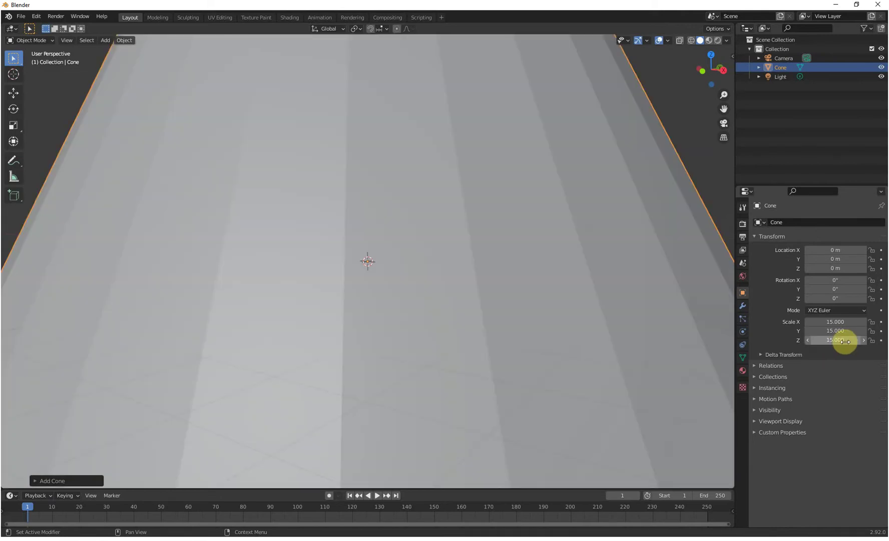
{"action": "scroll", "coordinate": [540, 299], "scroll_direction": "down", "scroll_amount": 8}
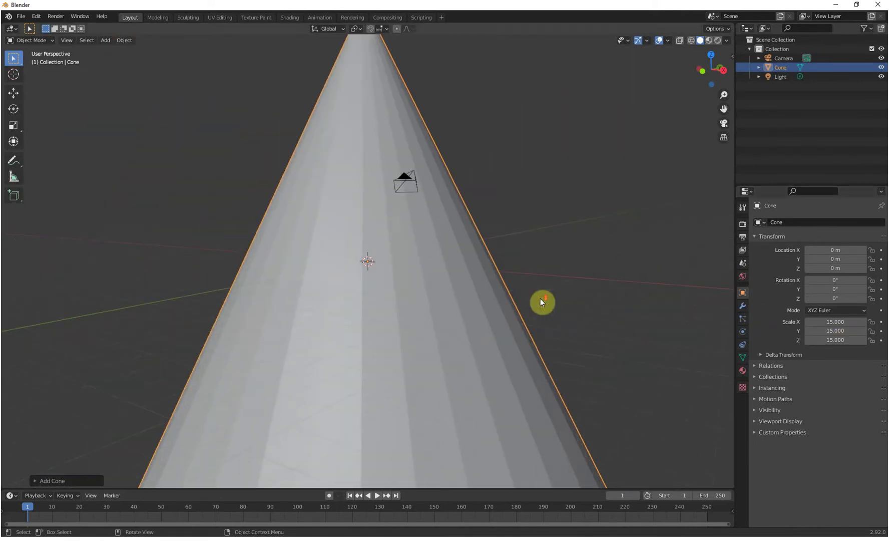
{"action": "scroll", "coordinate": [540, 298], "scroll_direction": "down", "scroll_amount": 2}
{"action": "middle_click_drag", "start_coordinate": [557, 371], "coordinate": [475, 344]}
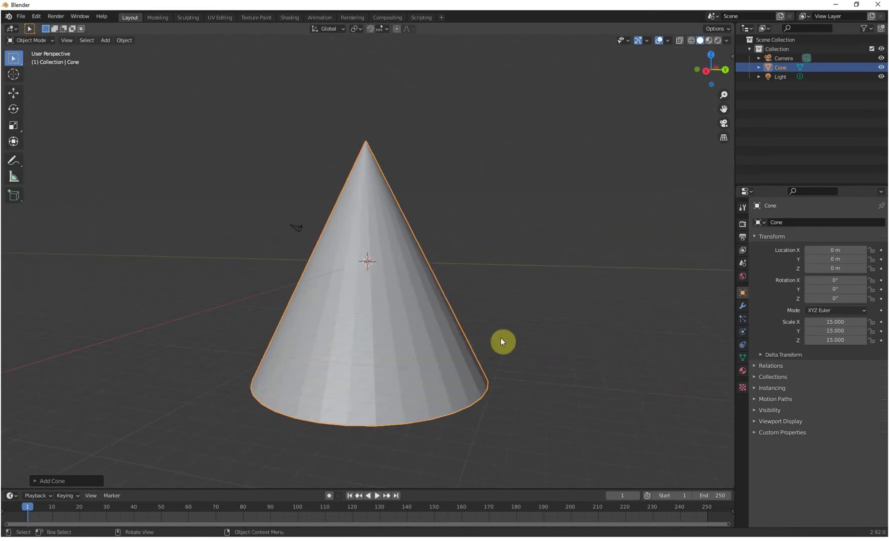
Export the scaled cone as an STL file
{"action": "left_click", "coordinate": [21, 16]}
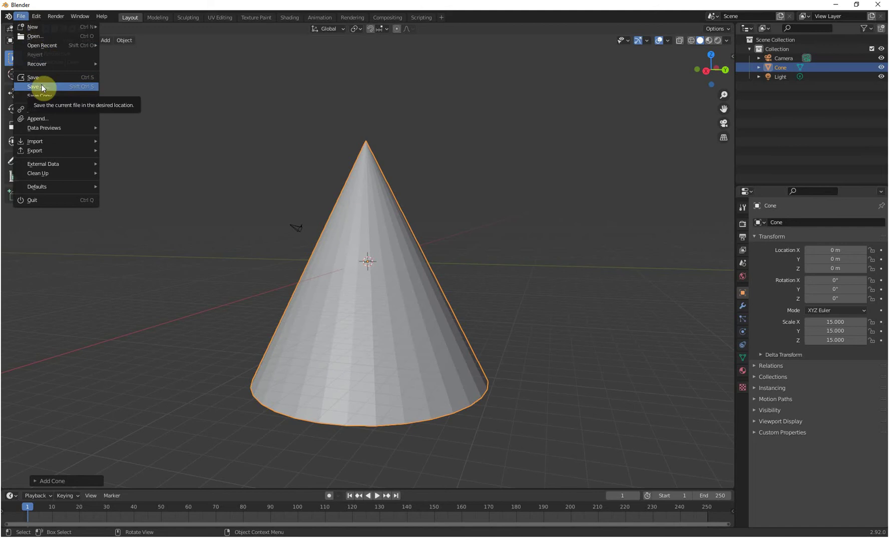
{"action": "mouse_move", "coordinate": [52, 151]}
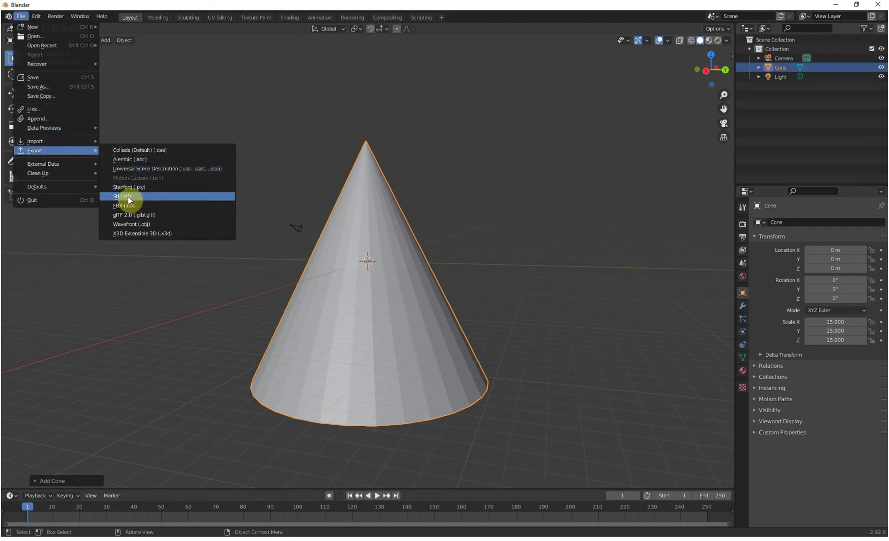
{"action": "left_click", "coordinate": [149, 192]}
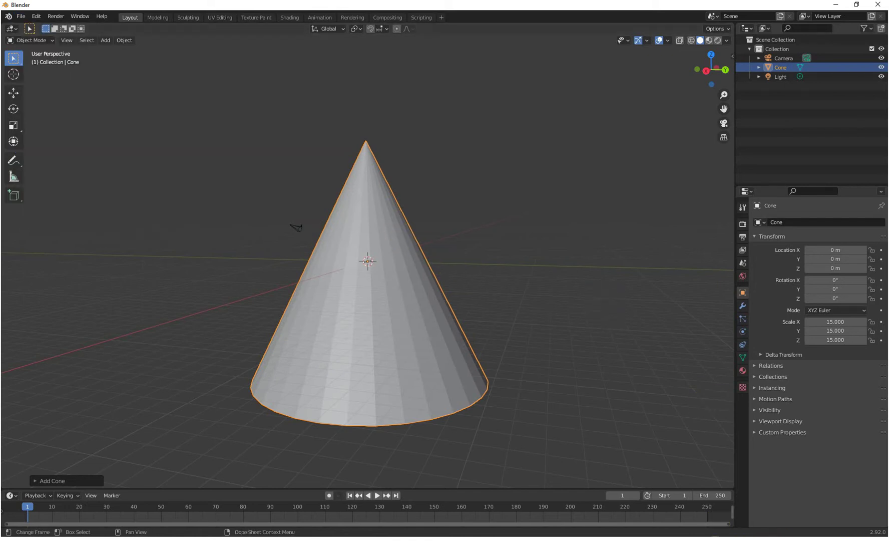
Bring Repetier-Host forward, moving its window up-left and enlarging it
{"action": "left_click", "coordinate": [869, 536]}
{"action": "left_click_drag", "start_coordinate": [452, 99], "coordinate": [376, 40]}
{"action": "left_click_drag", "start_coordinate": [646, 420], "coordinate": [808, 502]}
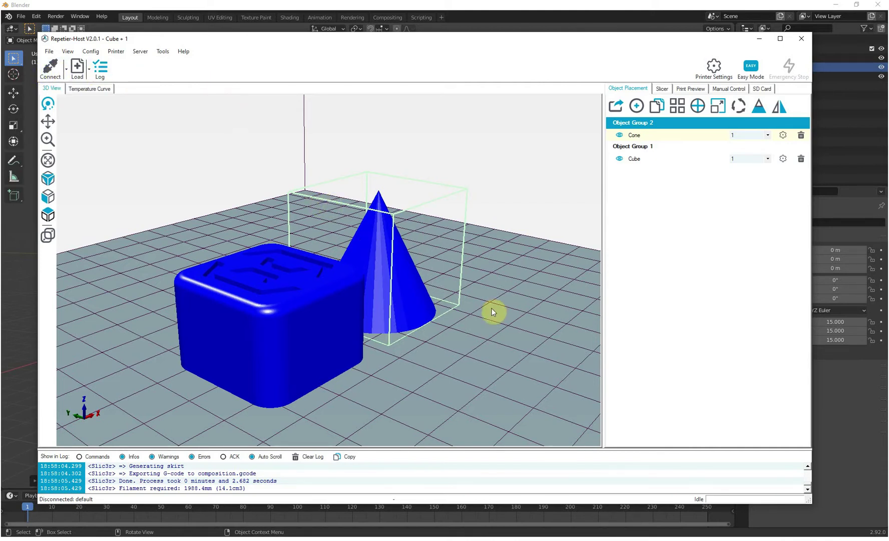
Delete the cube from Repetier-Host's Object Placement list, leaving only the cone on the bed
{"action": "left_click_drag", "start_coordinate": [488, 313], "coordinate": [417, 286]}
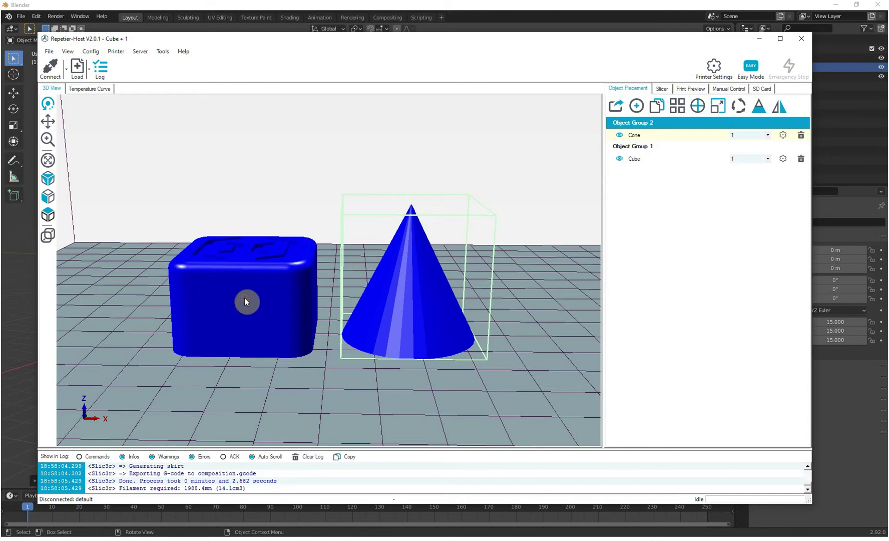
{"action": "left_click_drag", "start_coordinate": [369, 318], "coordinate": [213, 373]}
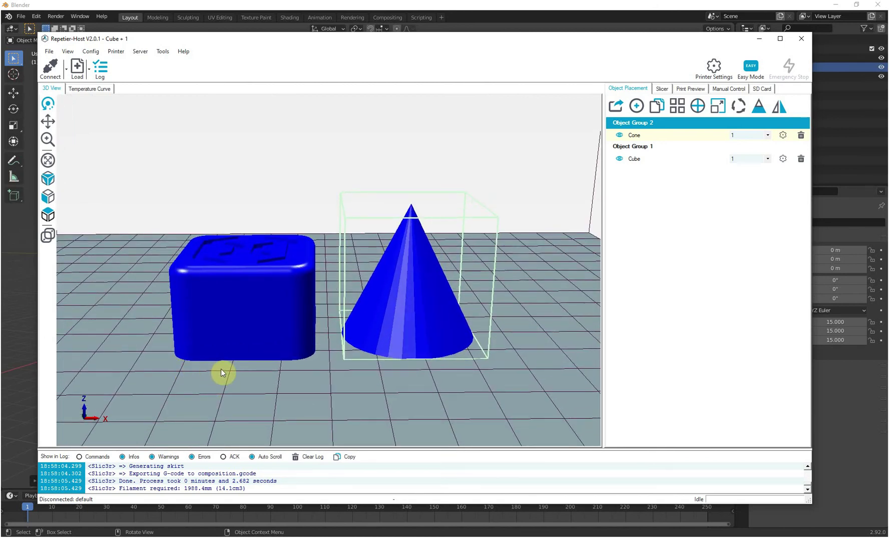
{"action": "left_click_drag", "start_coordinate": [196, 366], "coordinate": [177, 365]}
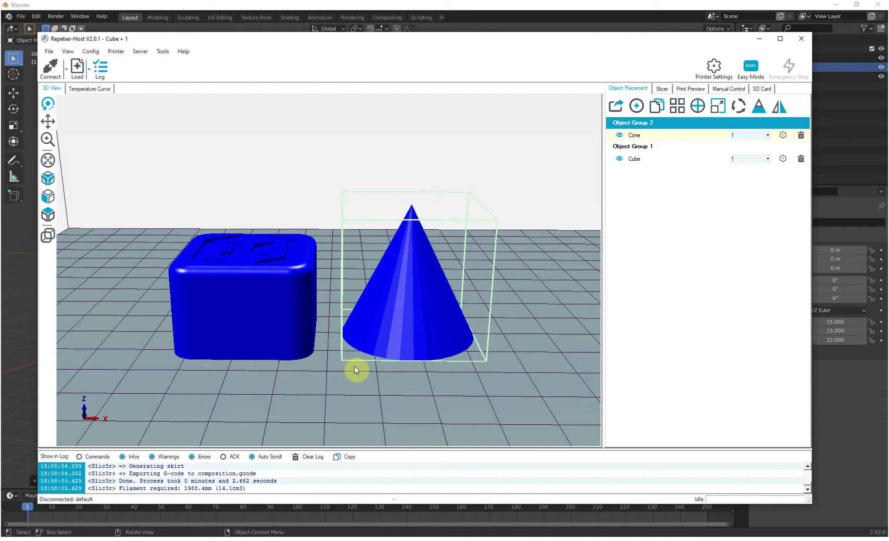
{"action": "left_click_drag", "start_coordinate": [415, 343], "coordinate": [414, 345]}
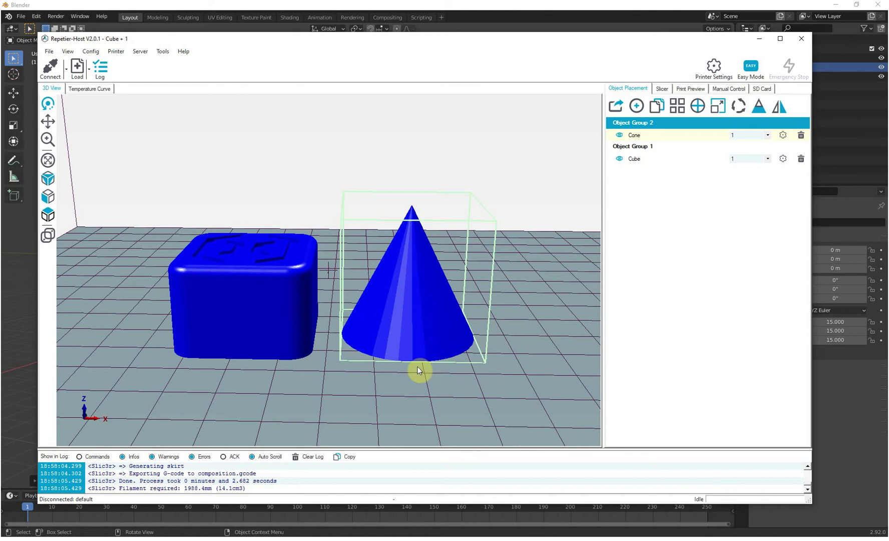
{"action": "left_click_drag", "start_coordinate": [466, 385], "coordinate": [389, 381]}
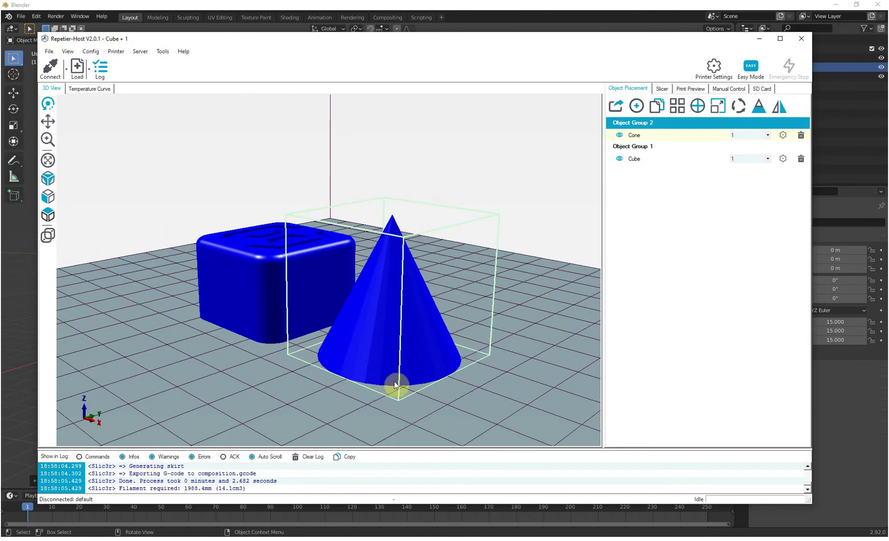
{"action": "mouse_move", "coordinate": [475, 395]}
{"action": "left_mouse_down"}
{"action": "mouse_move", "coordinate": [494, 400]}
{"action": "mouse_move", "coordinate": [500, 391]}
{"action": "mouse_move", "coordinate": [476, 379]}
{"action": "left_mouse_up"}
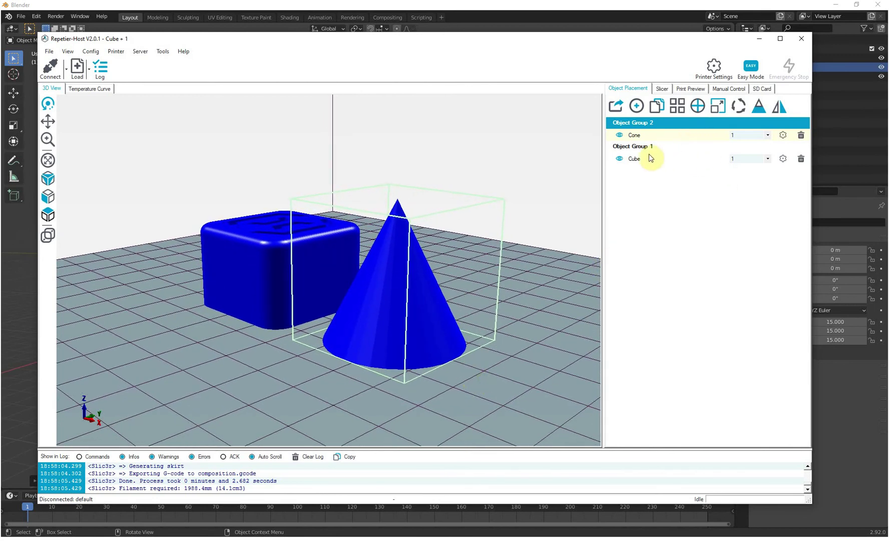
{"action": "left_click", "coordinate": [800, 159]}
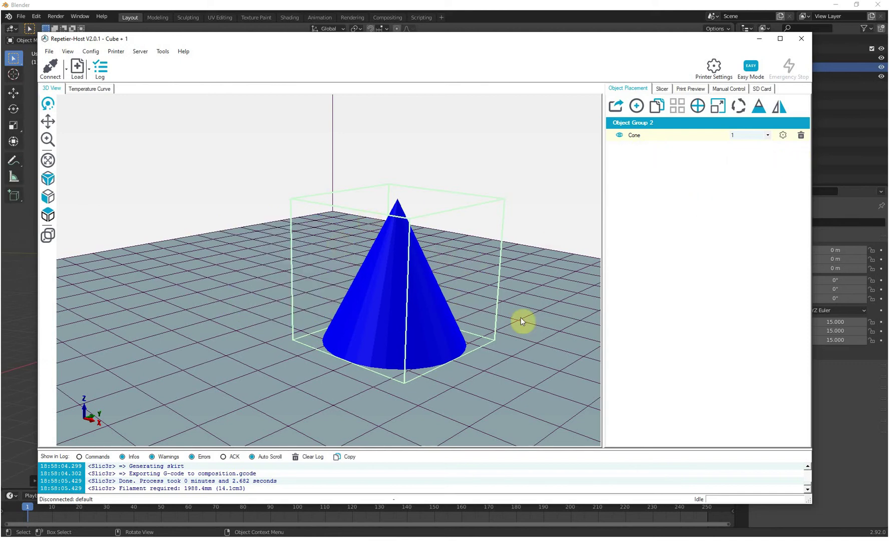
{"action": "mouse_move", "coordinate": [424, 177]}
{"action": "left_mouse_down"}
{"action": "mouse_move", "coordinate": [415, 173]}
{"action": "mouse_move", "coordinate": [506, 190]}
{"action": "left_mouse_up"}
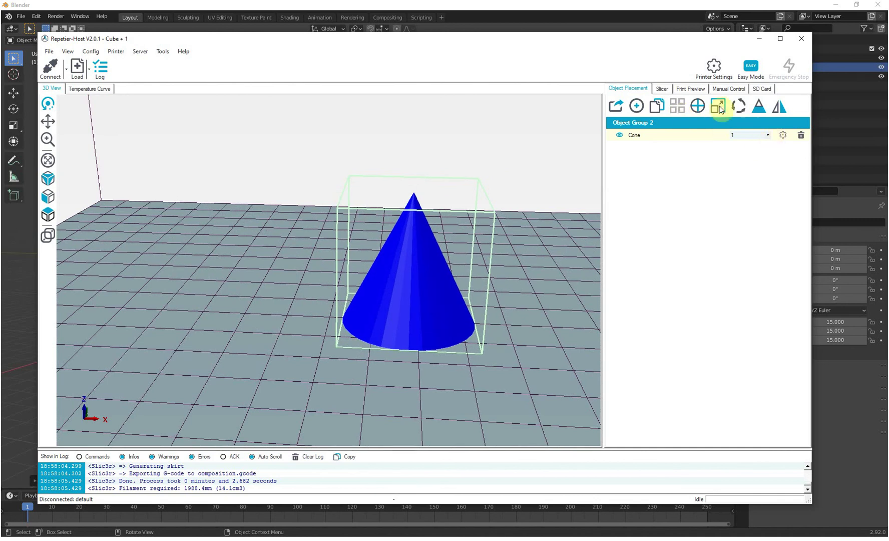
{"action": "left_click", "coordinate": [662, 89]}
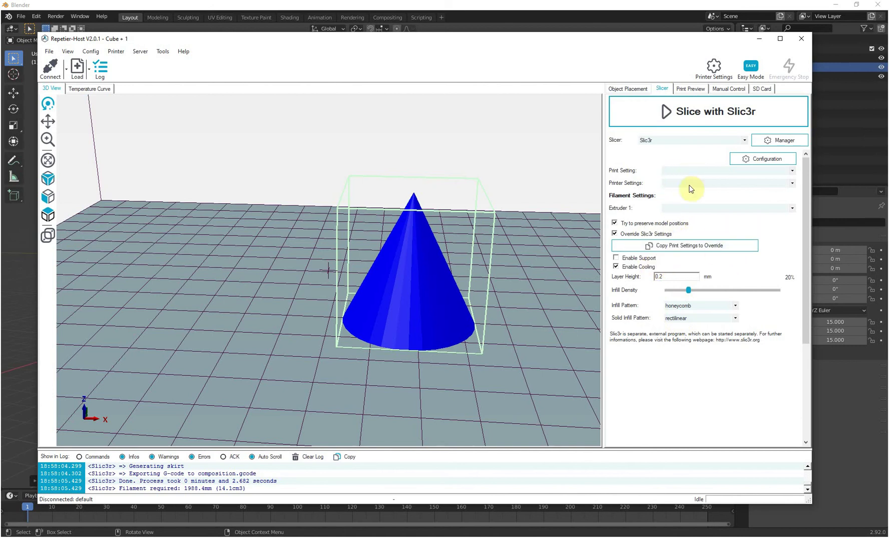
Slice the cone with Slic3r using the 0.2 mm honeycomb override settings
{"action": "left_click", "coordinate": [710, 119]}
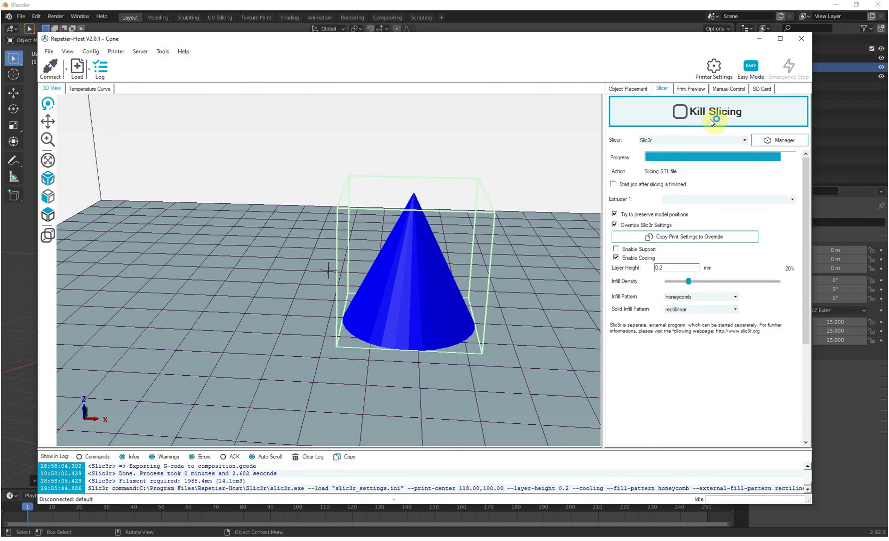